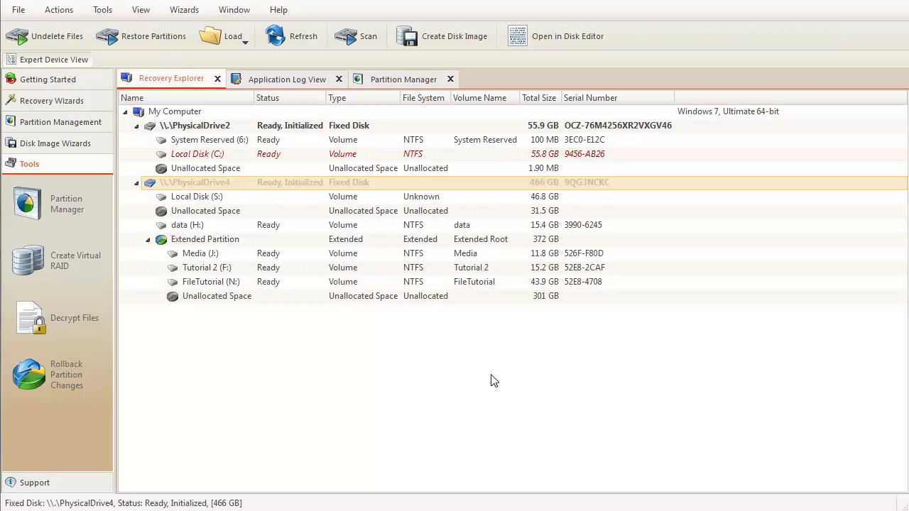
- Launch Partition Manager from the Tools menu to view both disks' layouts
click(104, 12)
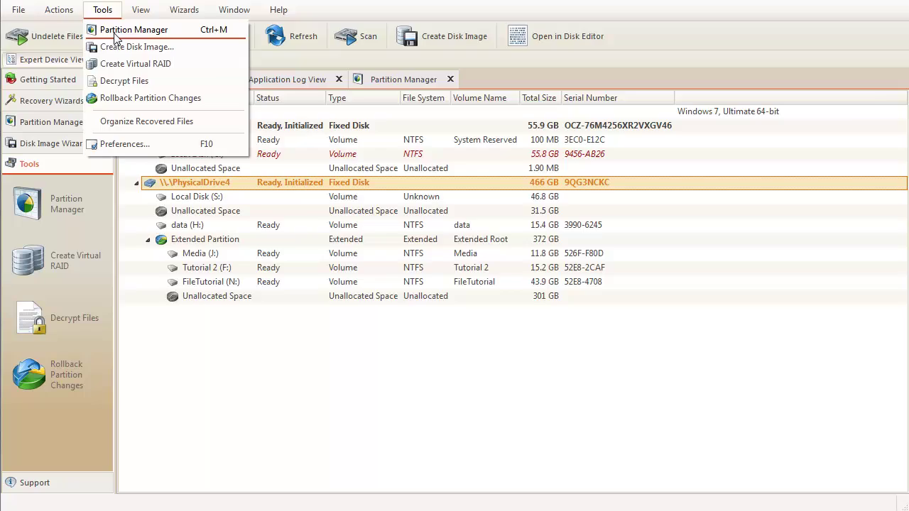
click(115, 31)
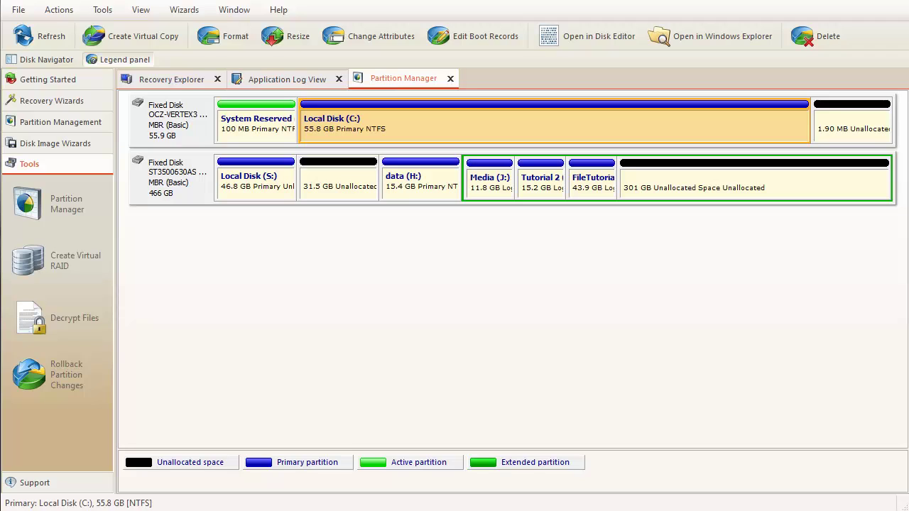
- Start a new partition on the 31.5 GB unallocated block of PhysicalDrive4, confirming the prompt
click(355, 186)
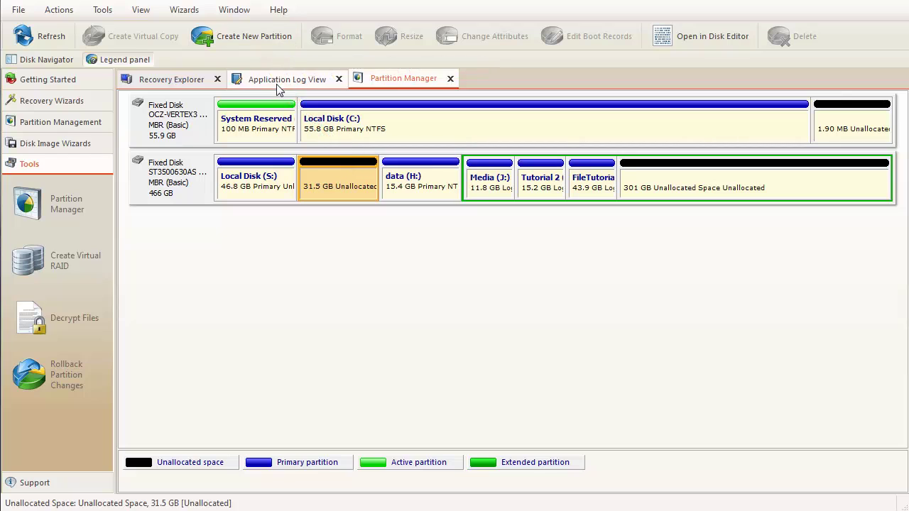
right_click(350, 179)
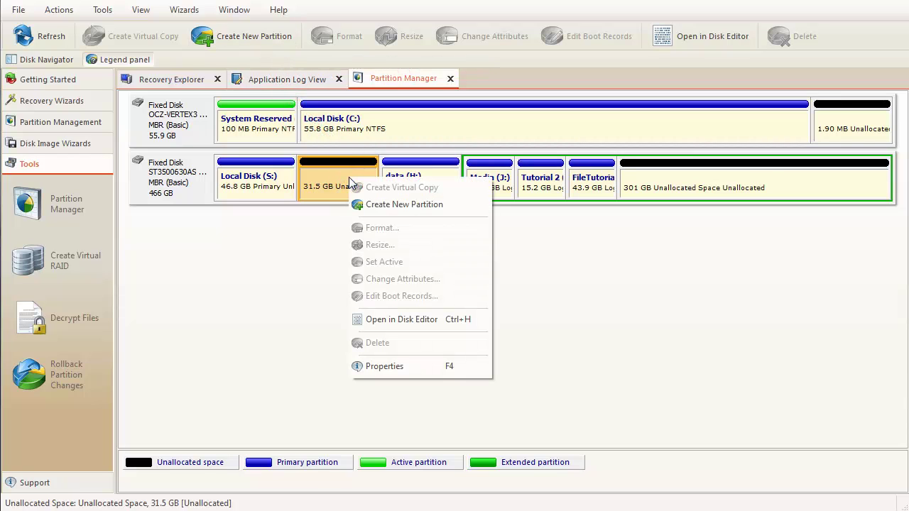
click(383, 204)
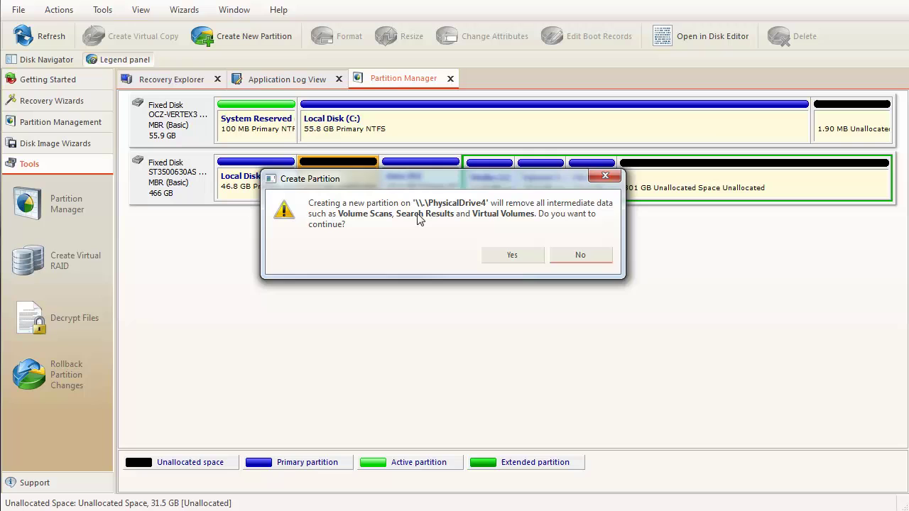
click(512, 255)
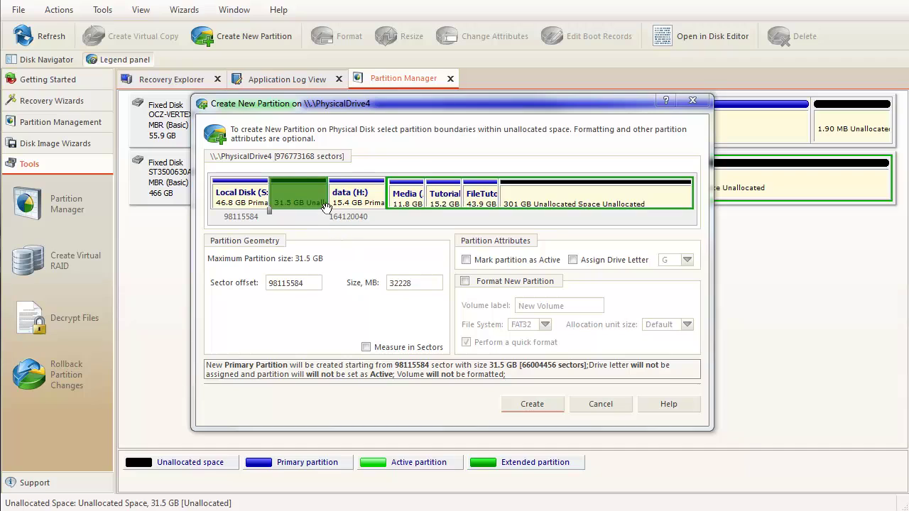
- Size the new primary partition to about 15.4 GB and create Local Disk (G:)
drag(327, 206, 297, 206)
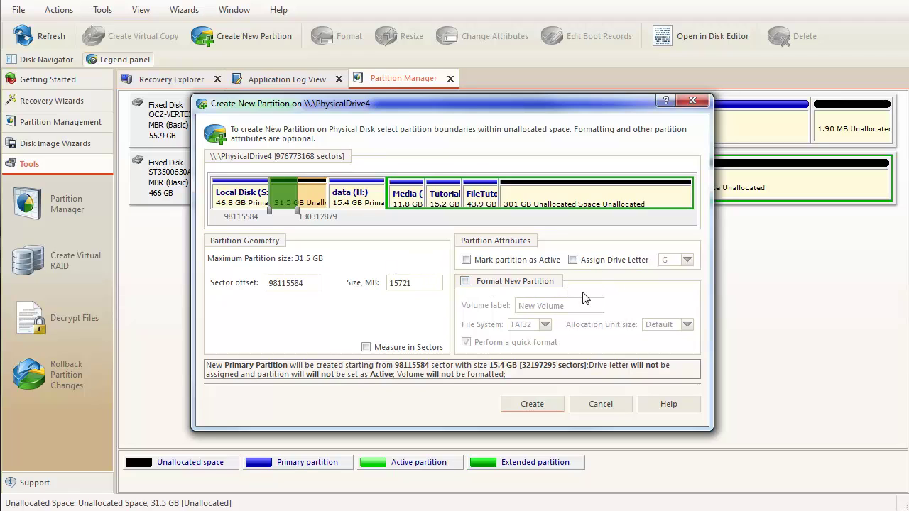
click(532, 404)
click(562, 250)
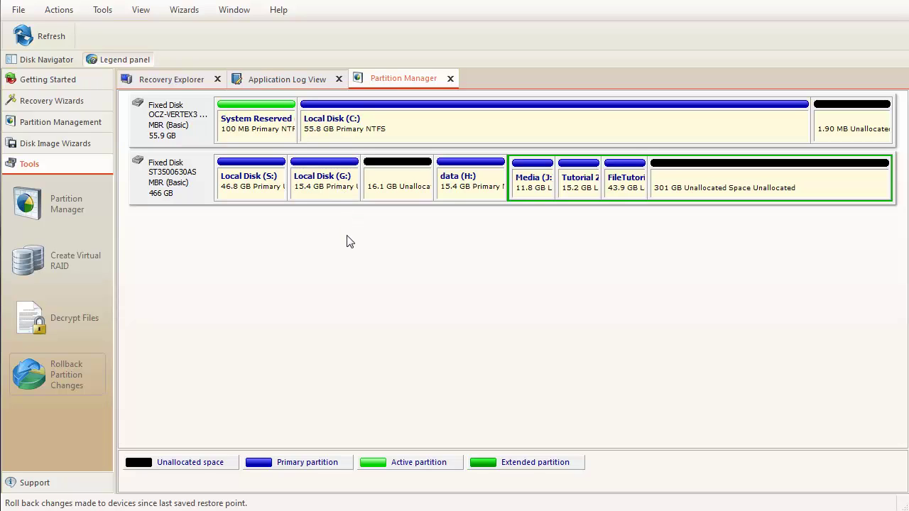
- Quick-format Local Disk (G:) as NTFS with volume label 'label 1', confirming data loss
click(336, 187)
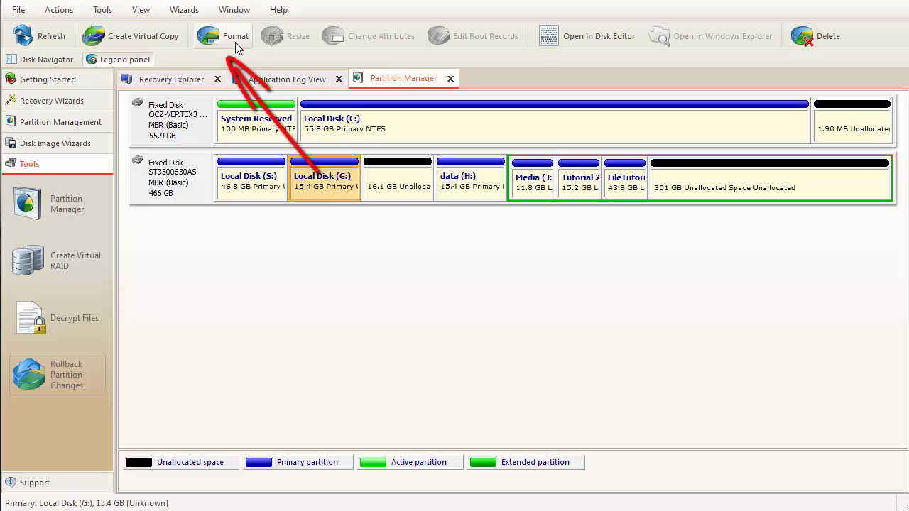
right_click(326, 194)
click(357, 214)
text(label)
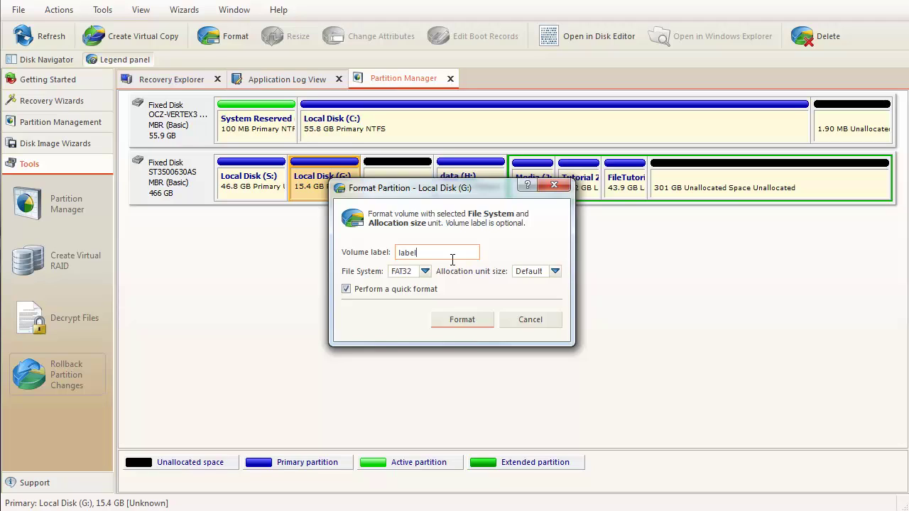
text(1)
click(425, 273)
click(406, 301)
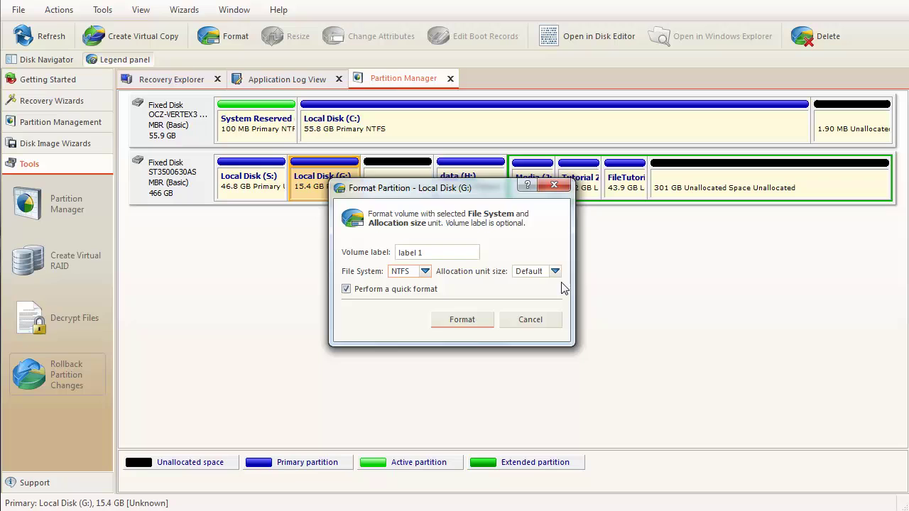
click(471, 325)
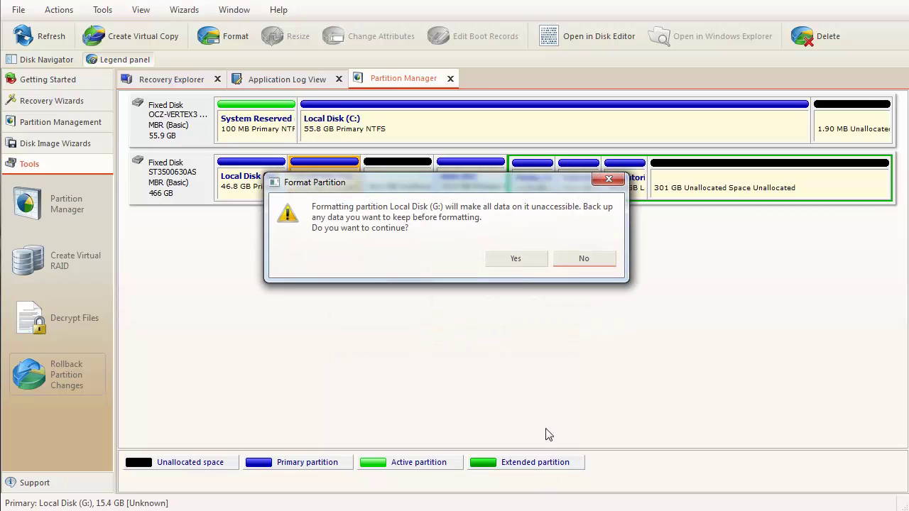
click(515, 260)
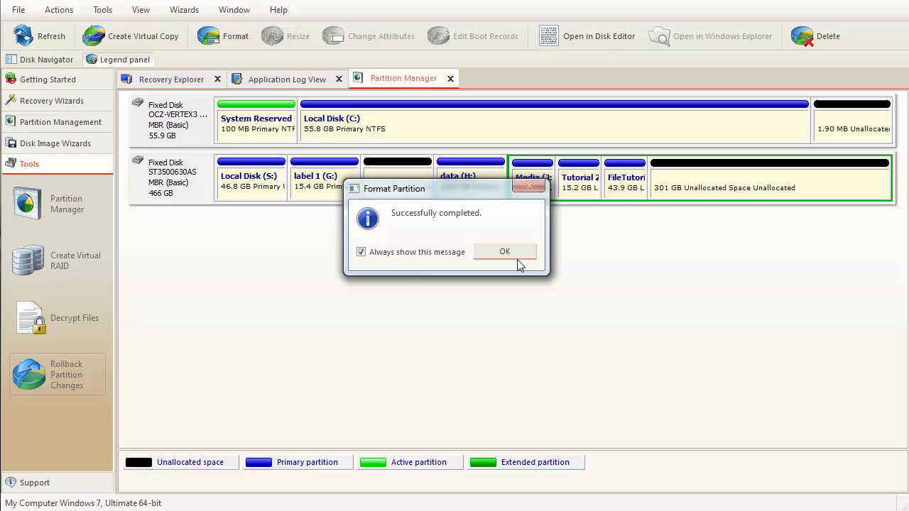
click(518, 258)
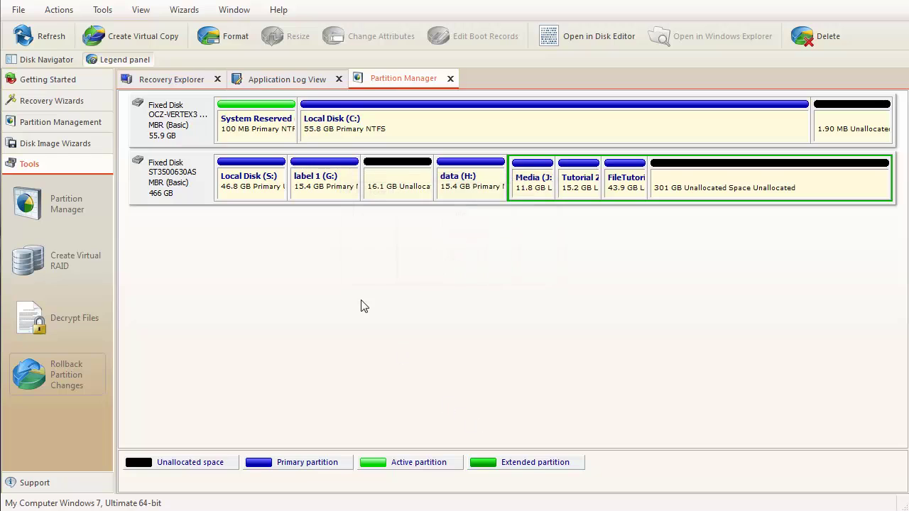
click(319, 194)
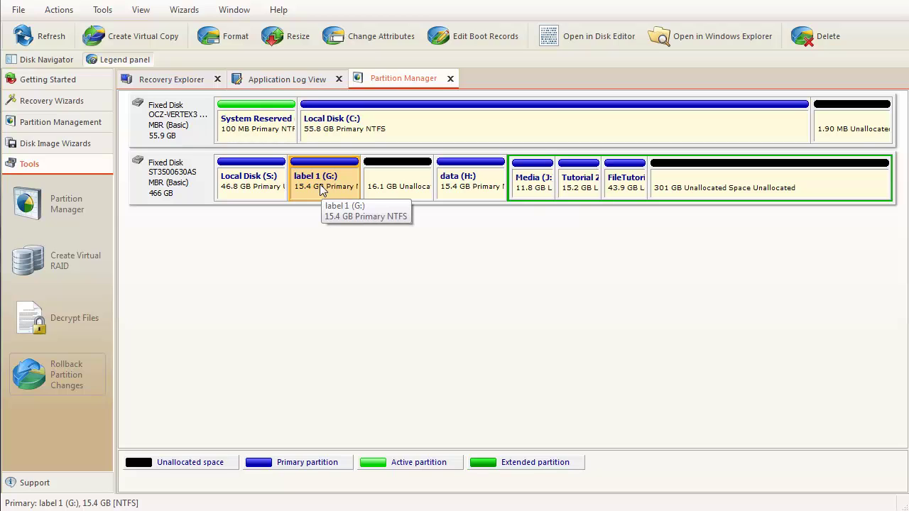
right_click(321, 189)
click(374, 367)
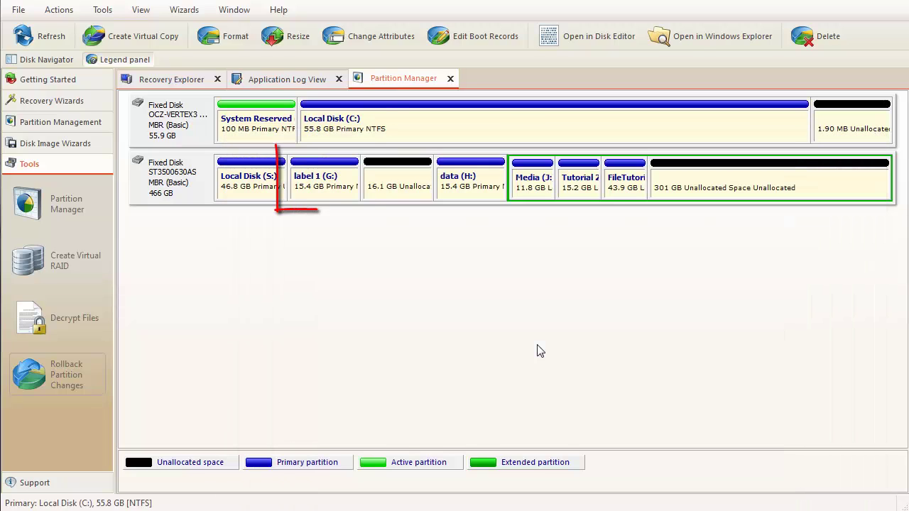
click(333, 177)
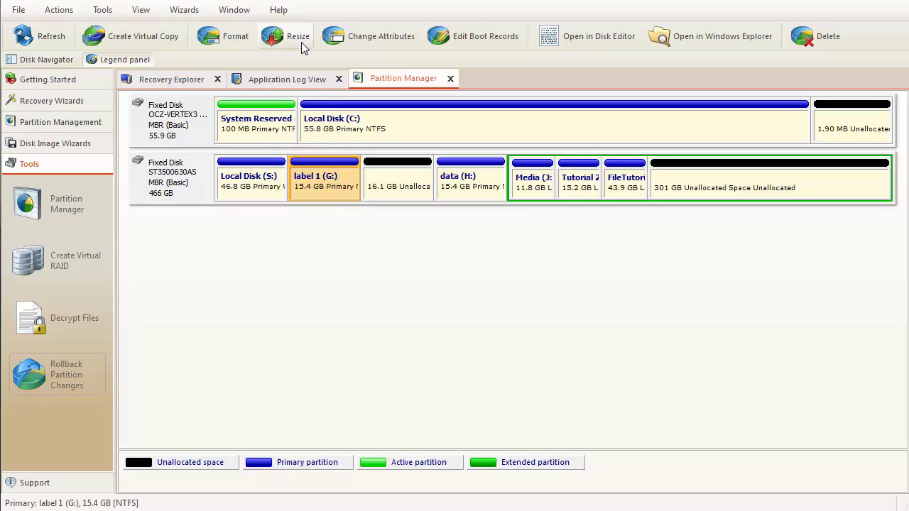
- Bring up the Resize Volume dialog for label 1 (G:) and adjust its size handle
right_click(328, 184)
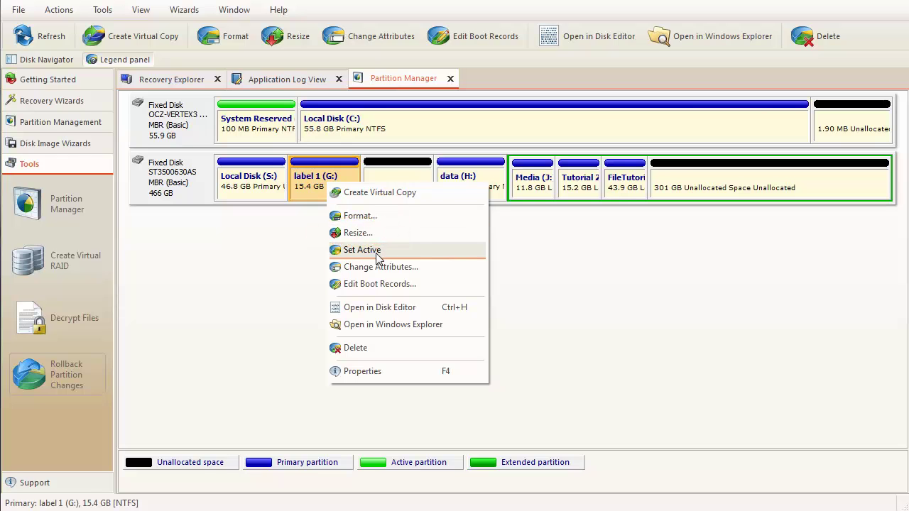
click(375, 235)
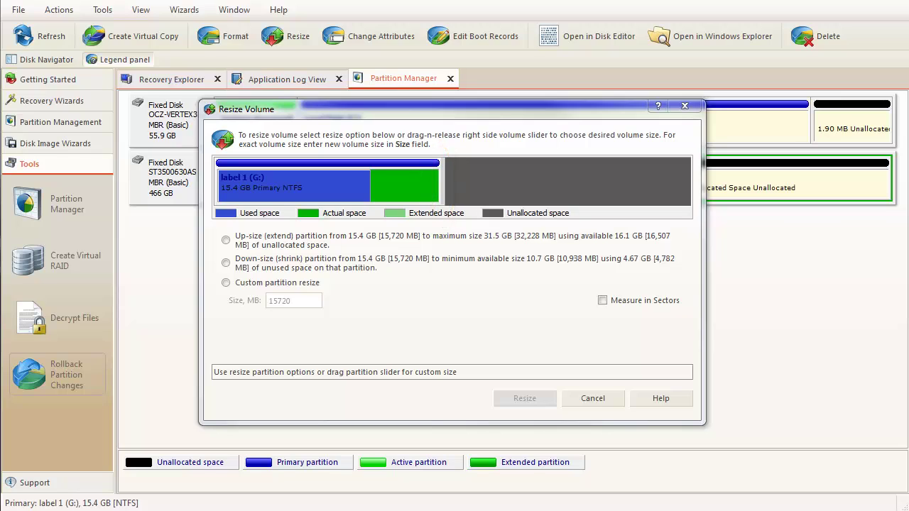
mouse_move(440, 181)
mouse_down()
mouse_move(489, 179)
mouse_move(399, 178)
mouse_move(452, 177)
mouse_move(442, 177)
mouse_up()
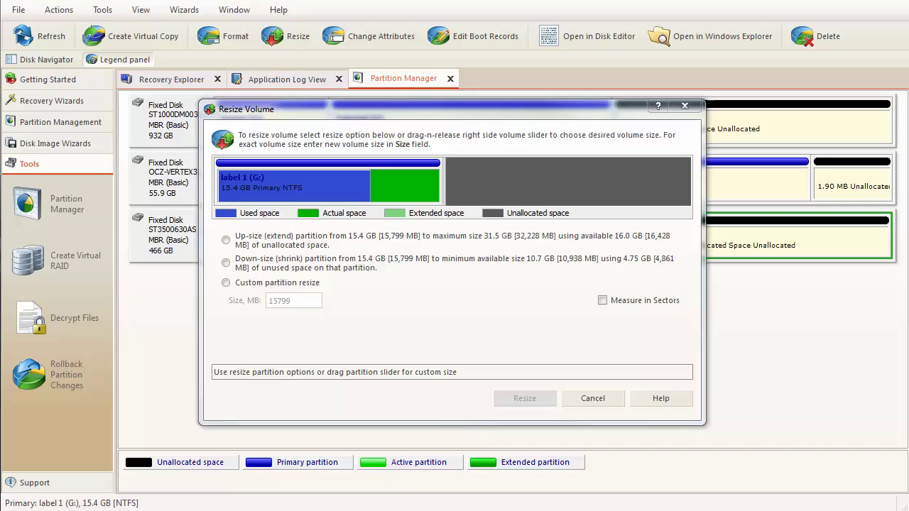
- Extend label 1 (G:) to its 31.5 GB maximum and apply the resize
click(225, 241)
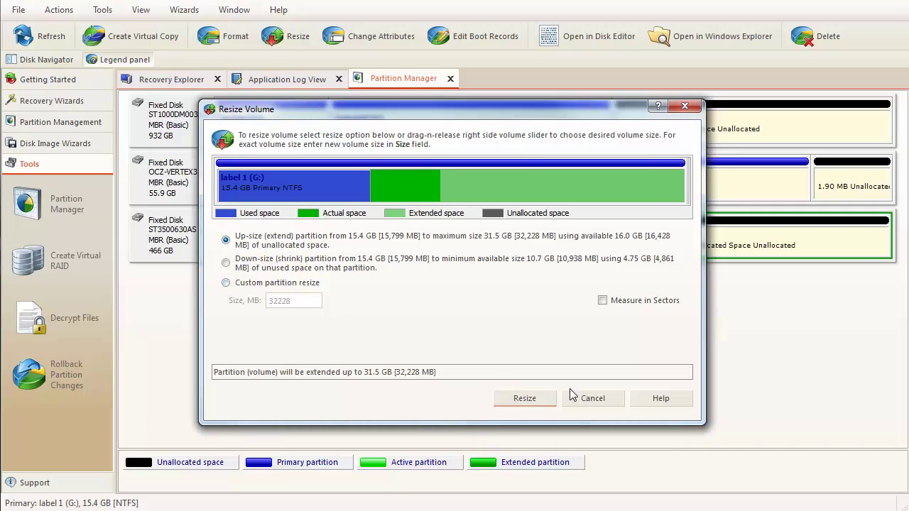
click(537, 402)
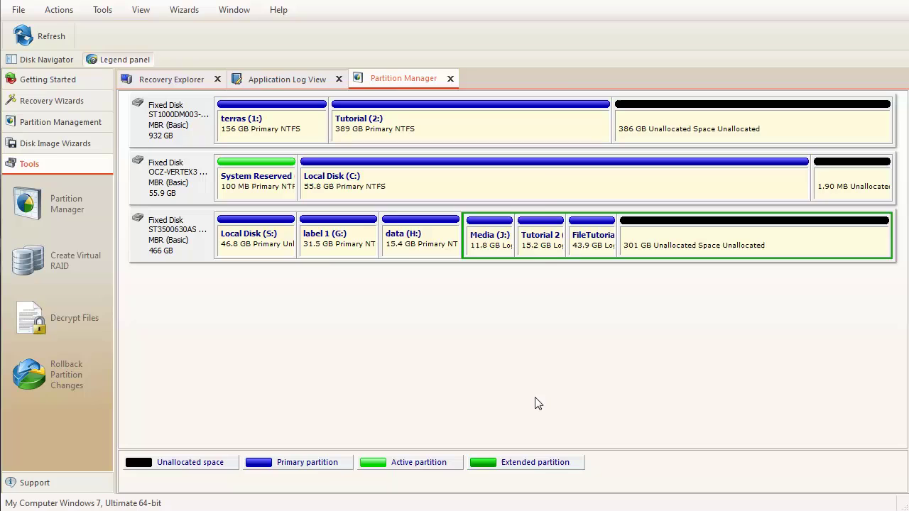
click(522, 252)
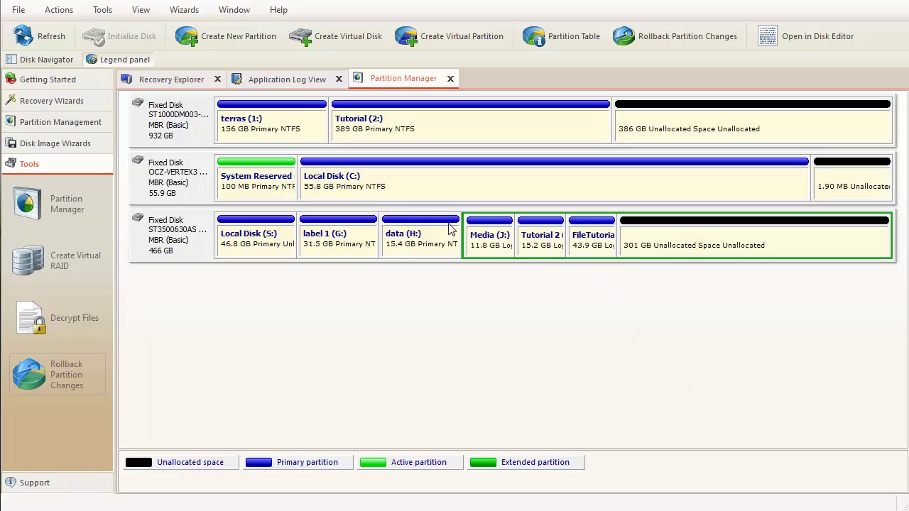
right_click(348, 235)
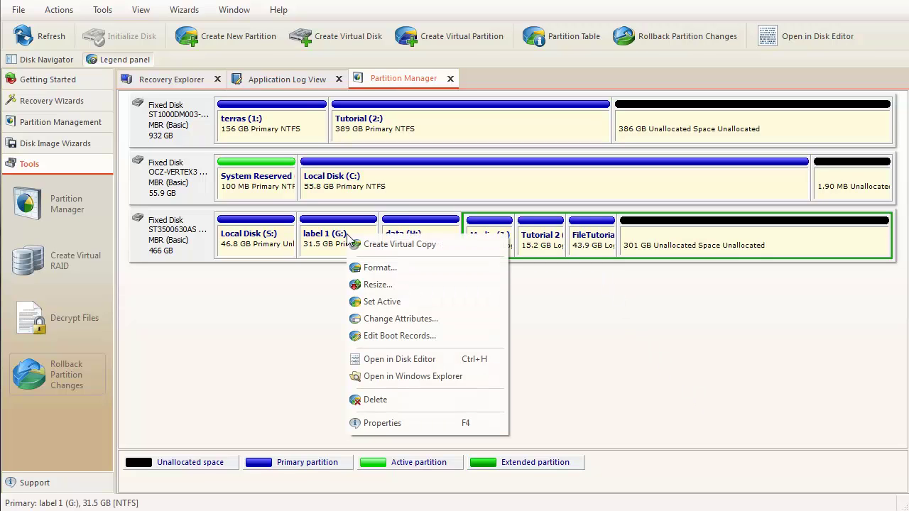
click(384, 336)
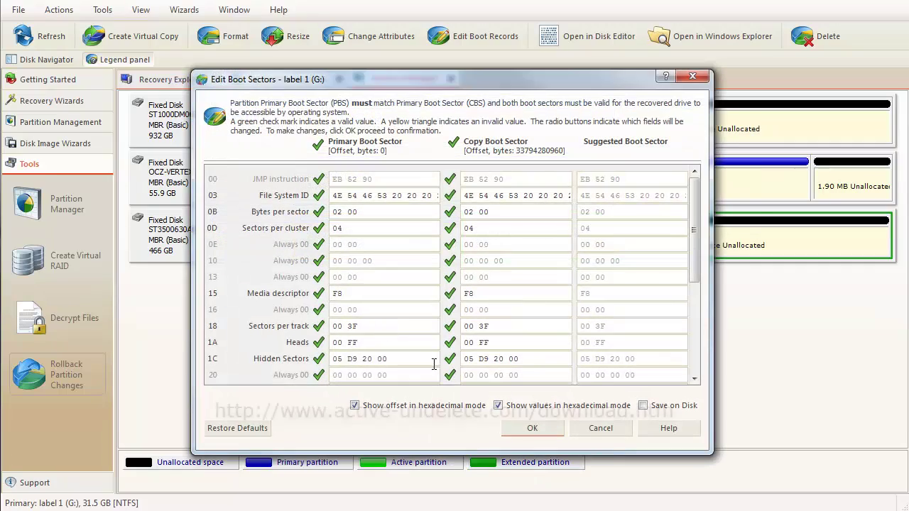
click(601, 429)
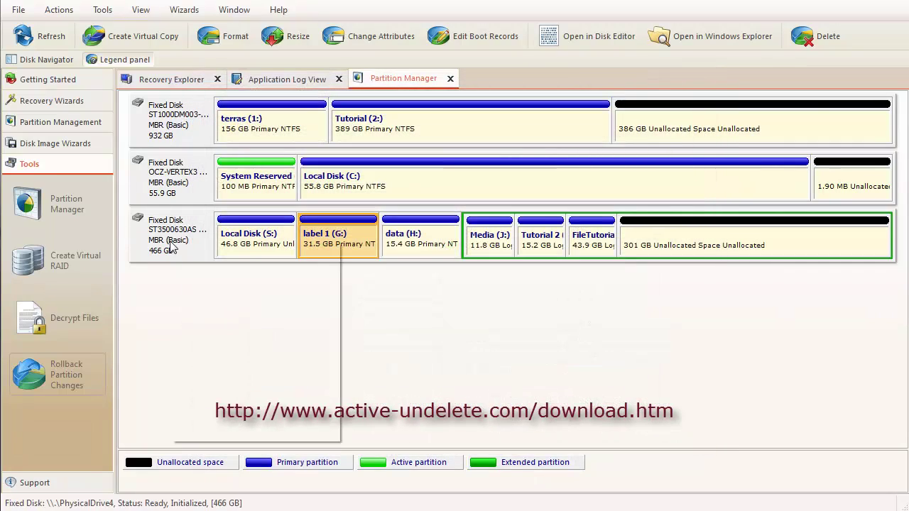
right_click(171, 246)
click(222, 355)
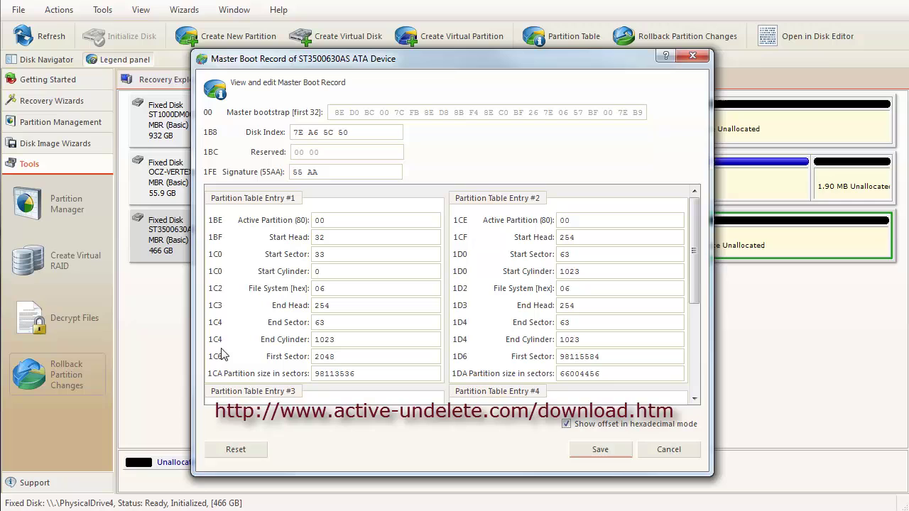
click(676, 451)
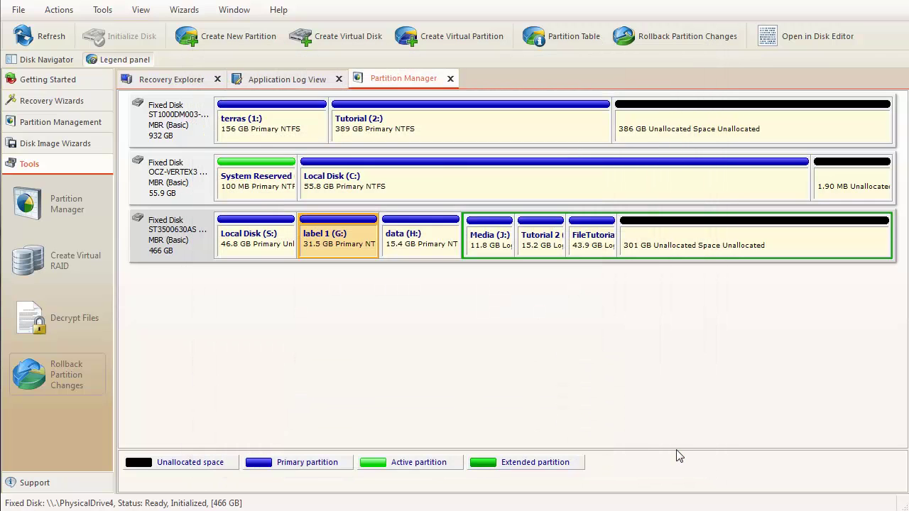